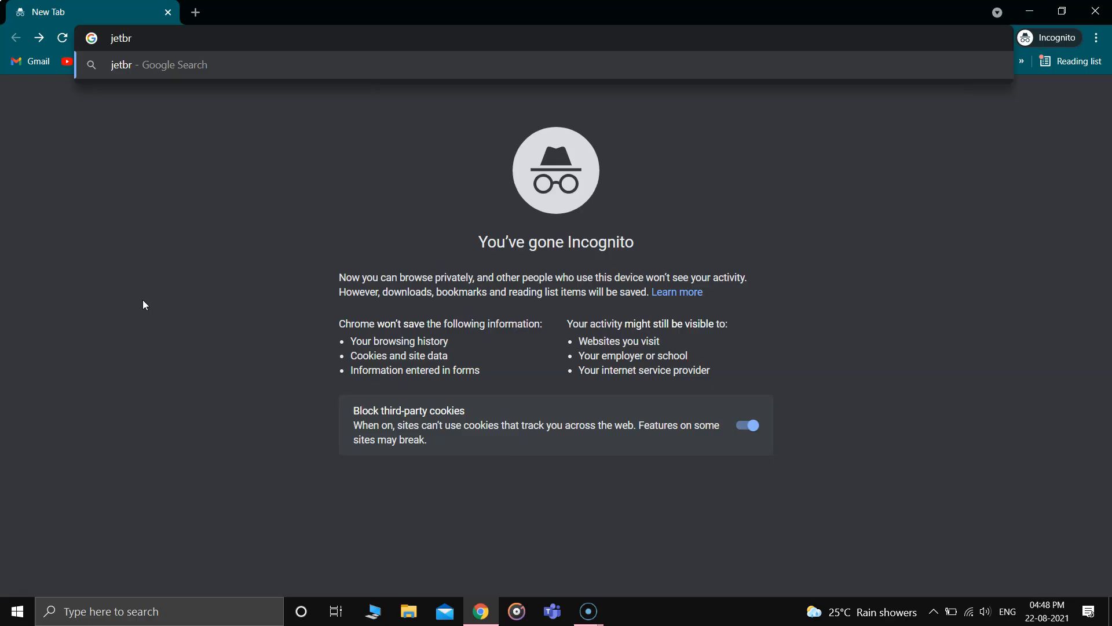
# Search the web for jetbrains, open the PyCharm product page and go to its download page
pyautogui.press('Return')
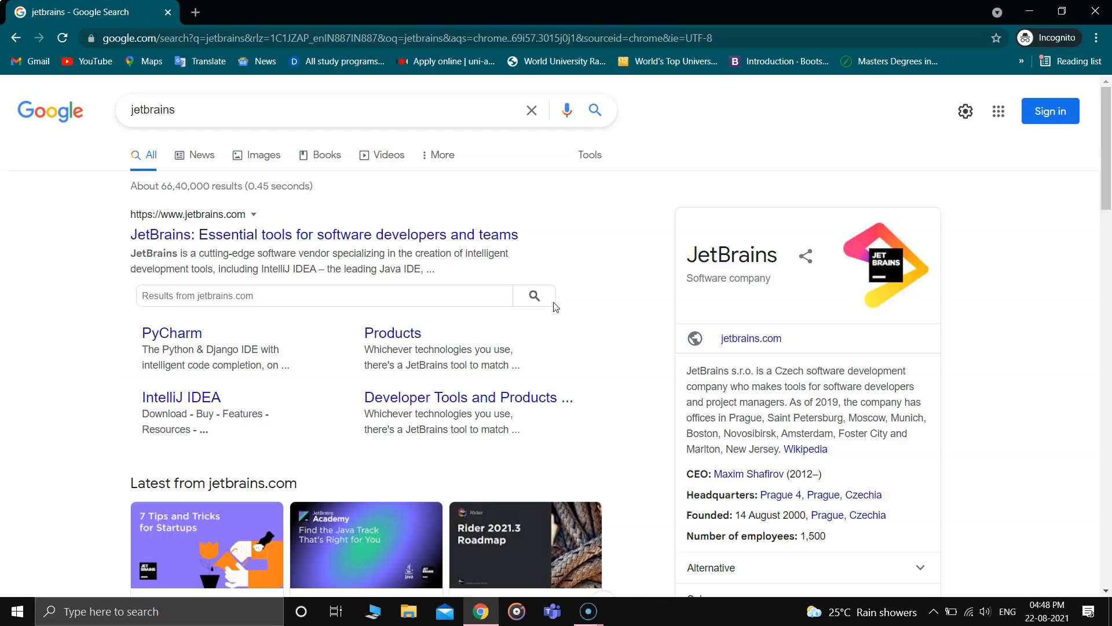
pyautogui.click(178, 335)
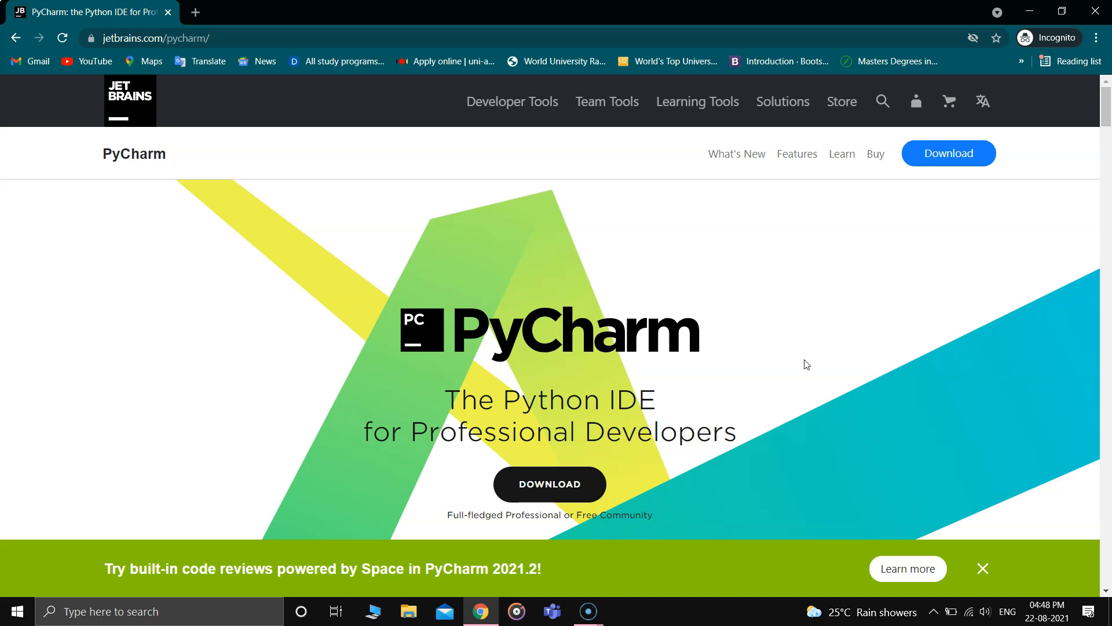
pyautogui.click(983, 568)
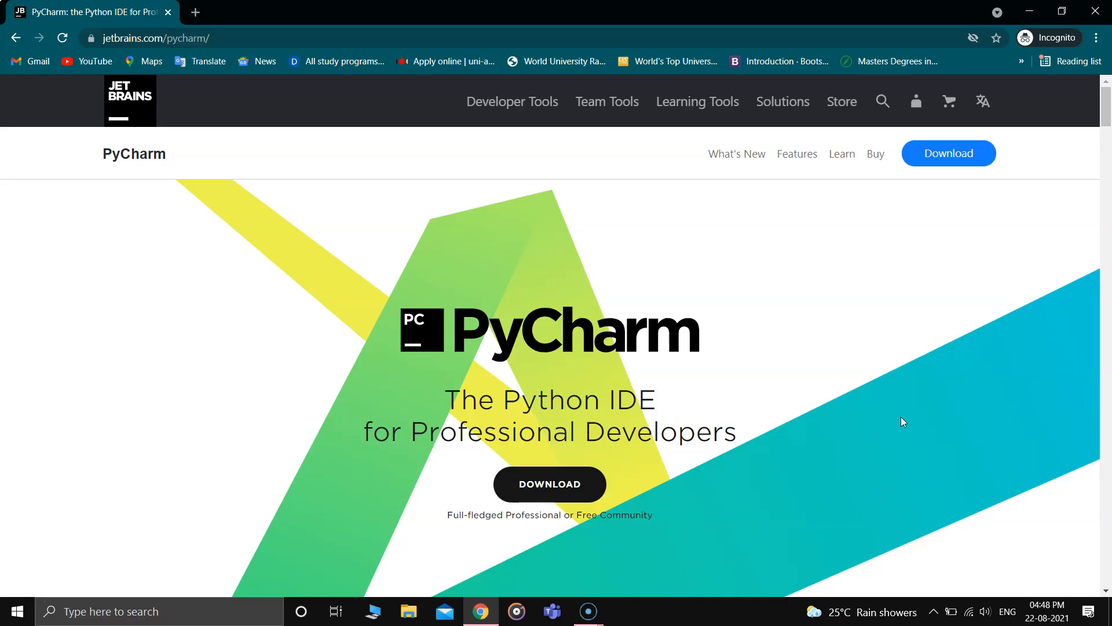
pyautogui.scroll(-2, 901, 417)
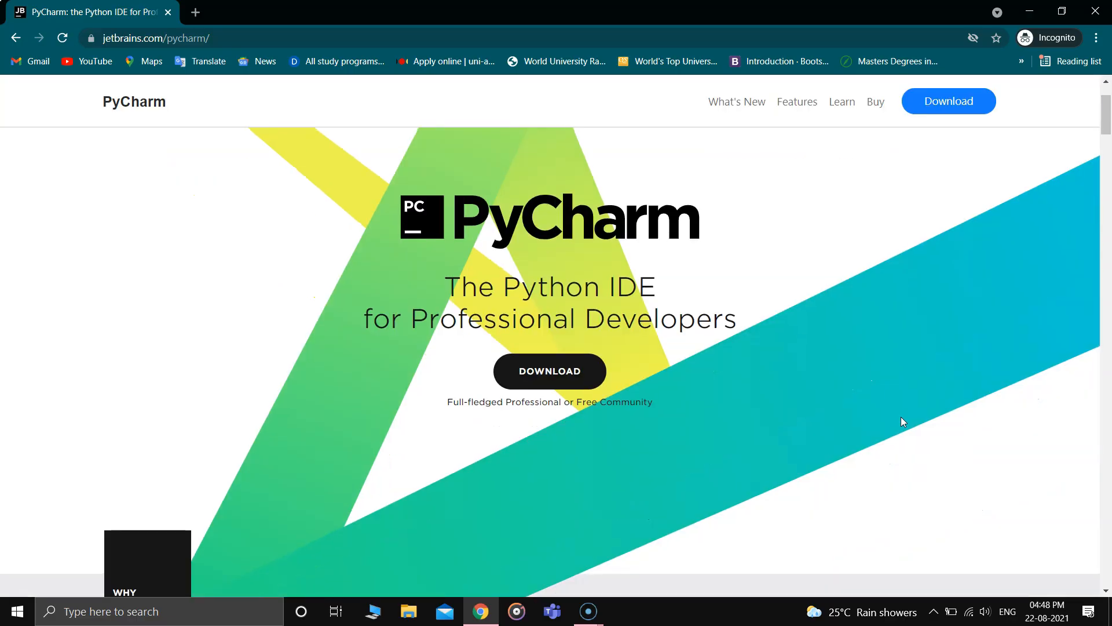
pyautogui.click(573, 376)
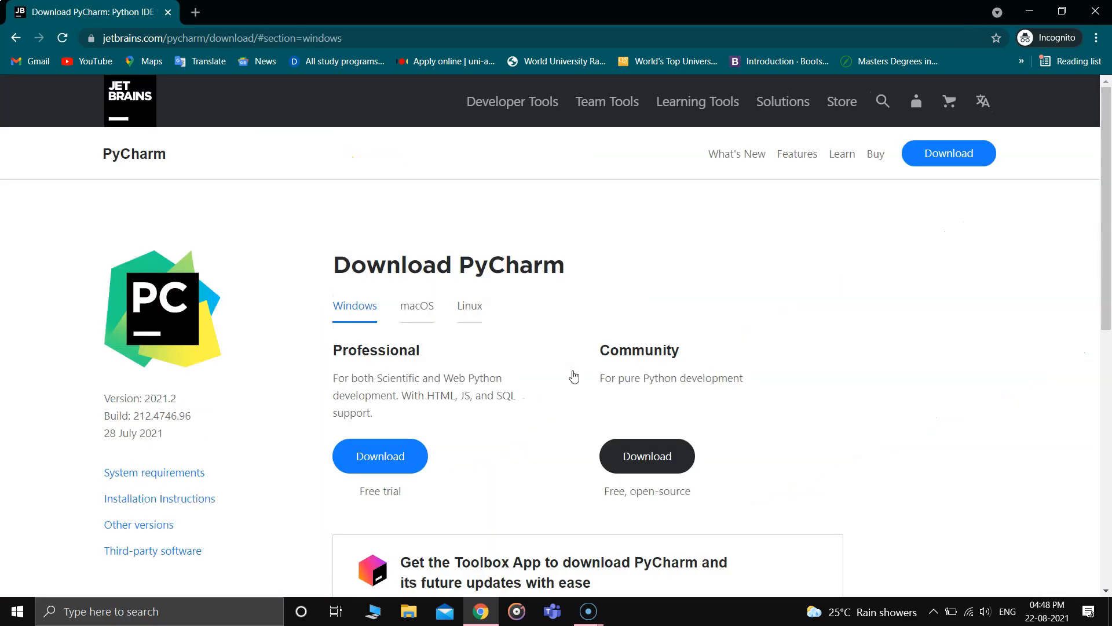
# Look through the macOS and Linux download options, then download the free Community edition of PyCharm for Windows
pyautogui.scroll(-1, 574, 376)
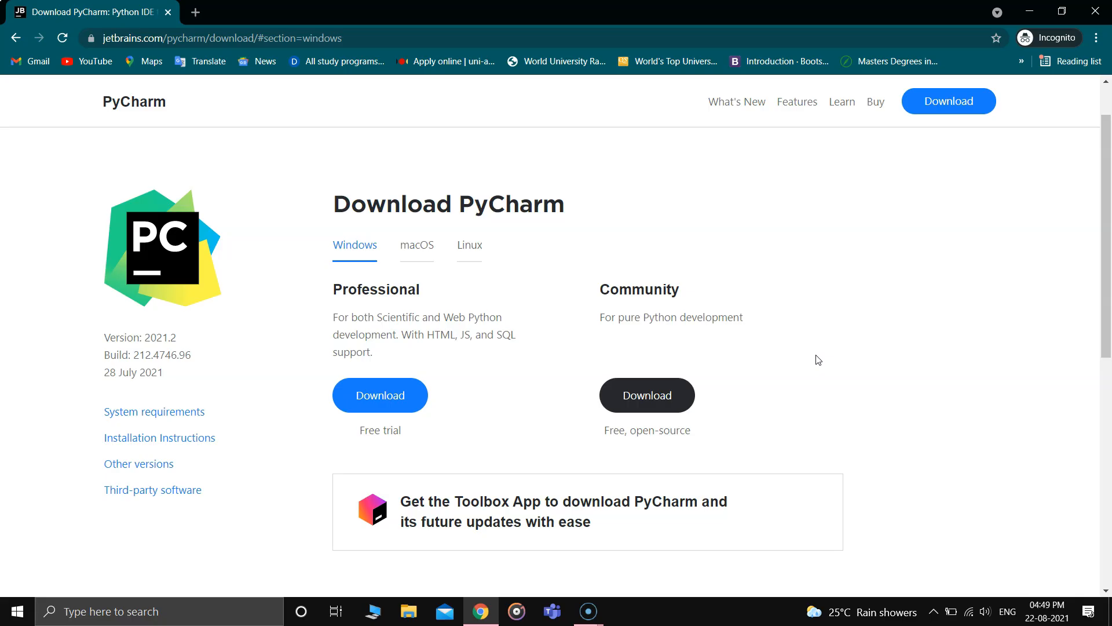
pyautogui.click(424, 247)
pyautogui.click(469, 249)
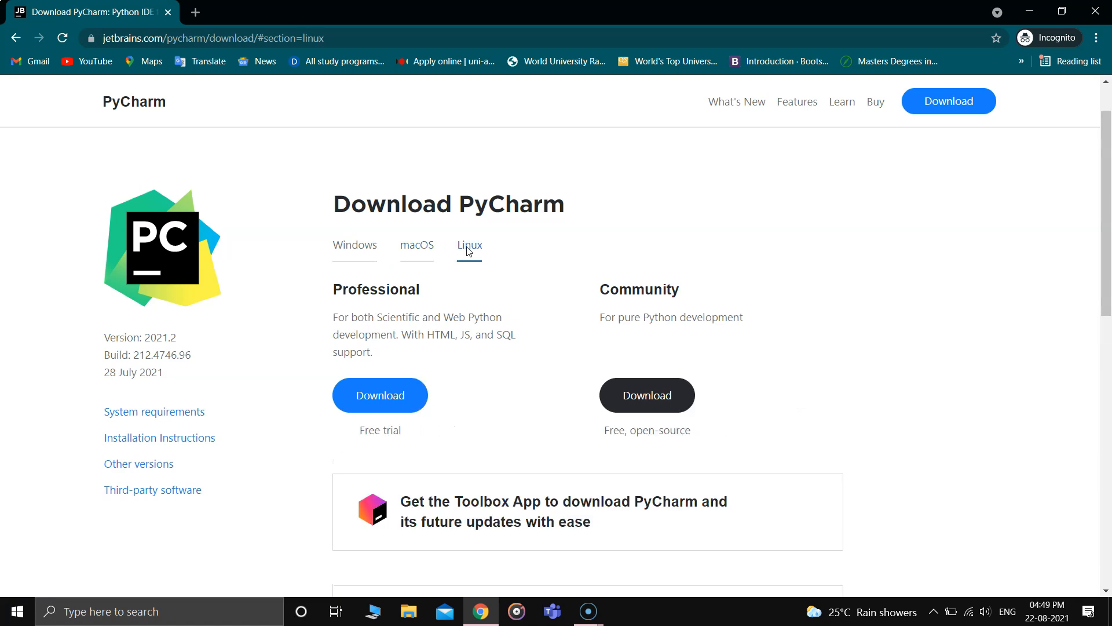
pyautogui.click(349, 243)
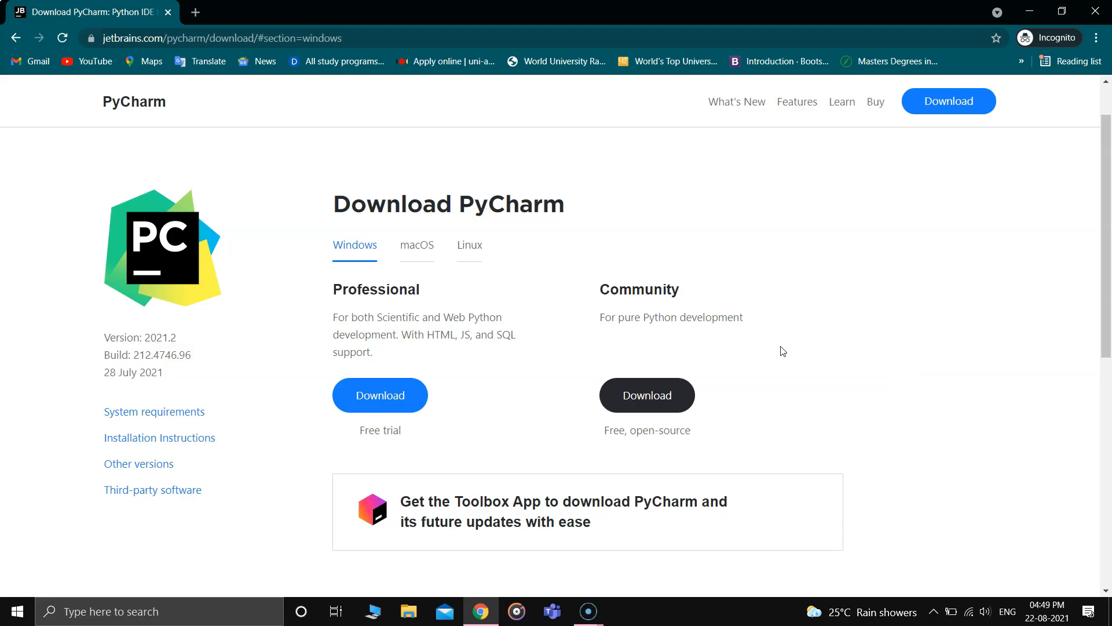
pyautogui.scroll(-2, 782, 350)
pyautogui.scroll(1, 782, 351)
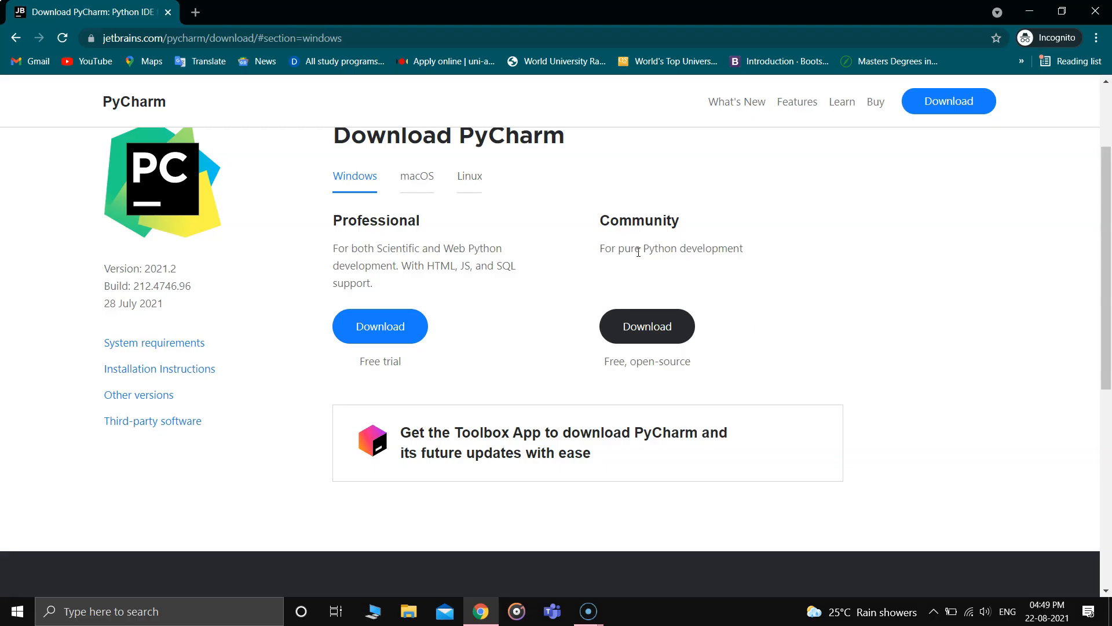
pyautogui.click(655, 327)
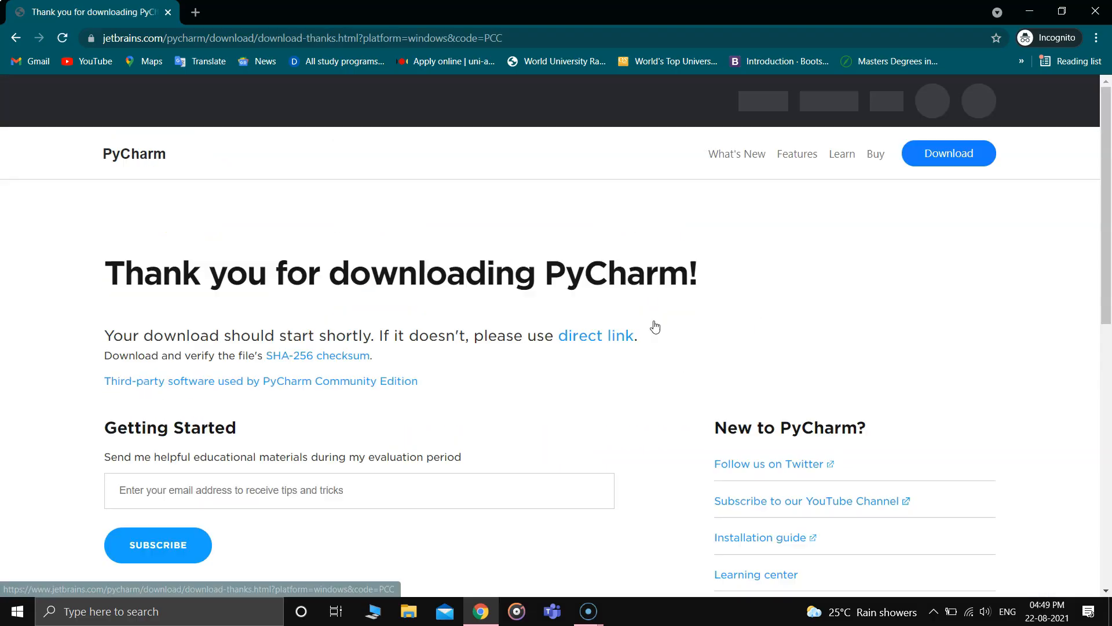
# Cancel the running download of the PyCharm Community installer
pyautogui.scroll(-3, 300, 404)
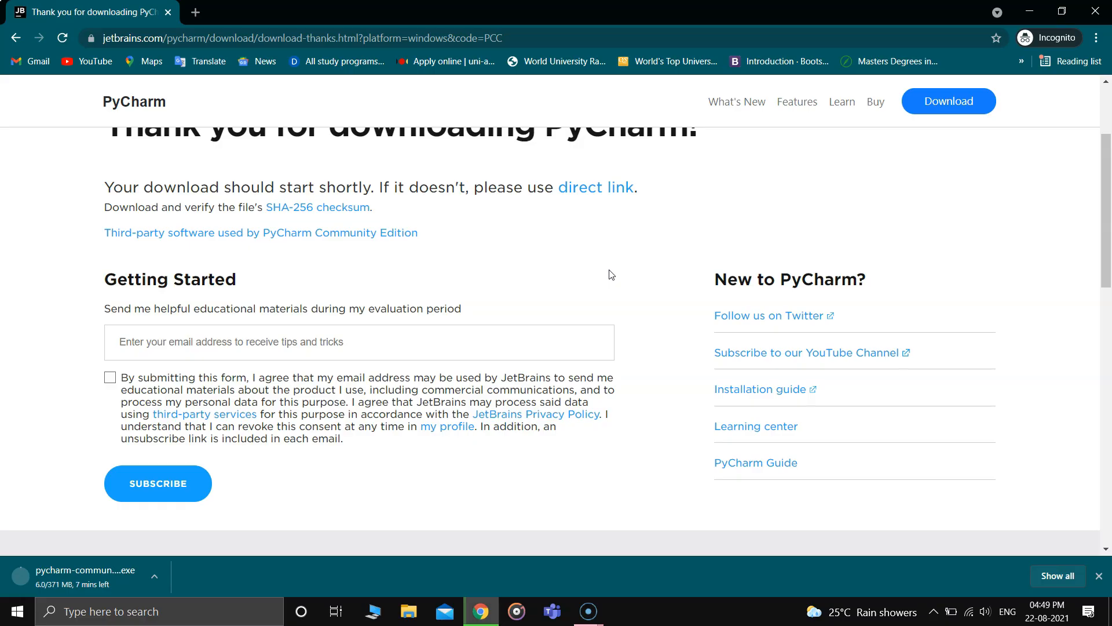
pyautogui.click(153, 576)
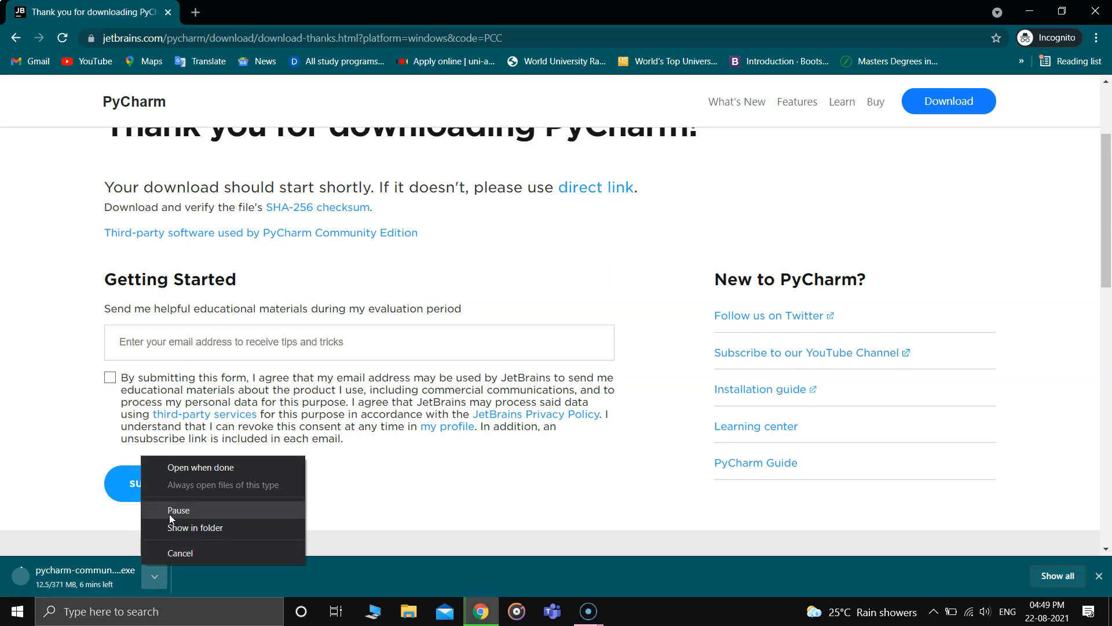
pyautogui.click(175, 551)
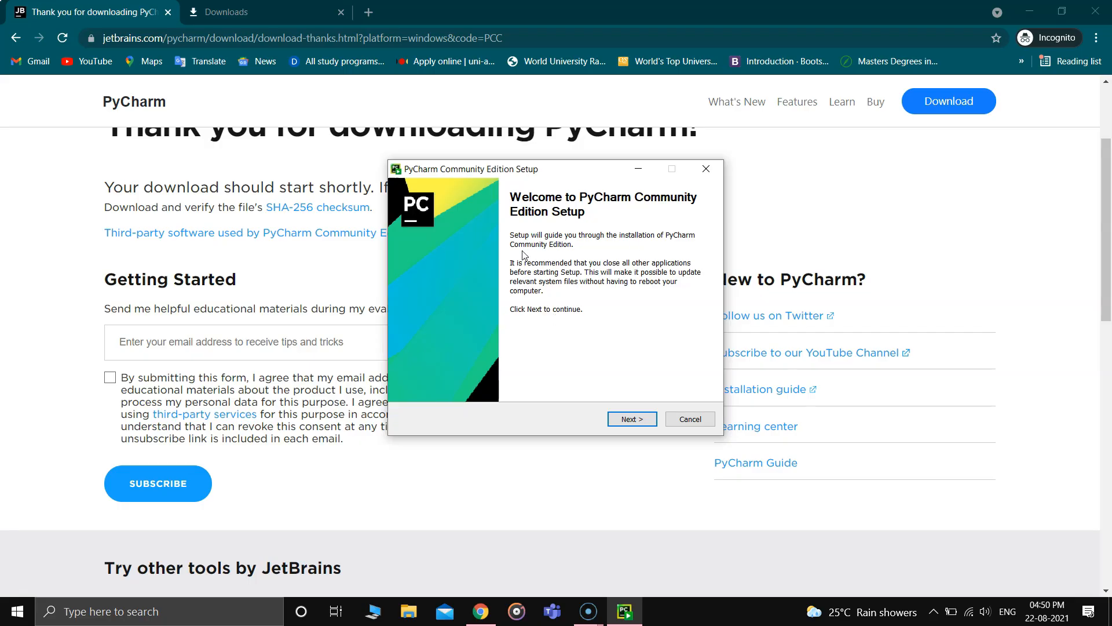
# Keep the default install folder and enable the desktop shortcut, the .py association and adding the "bin" folder to the PATH
pyautogui.click(640, 425)
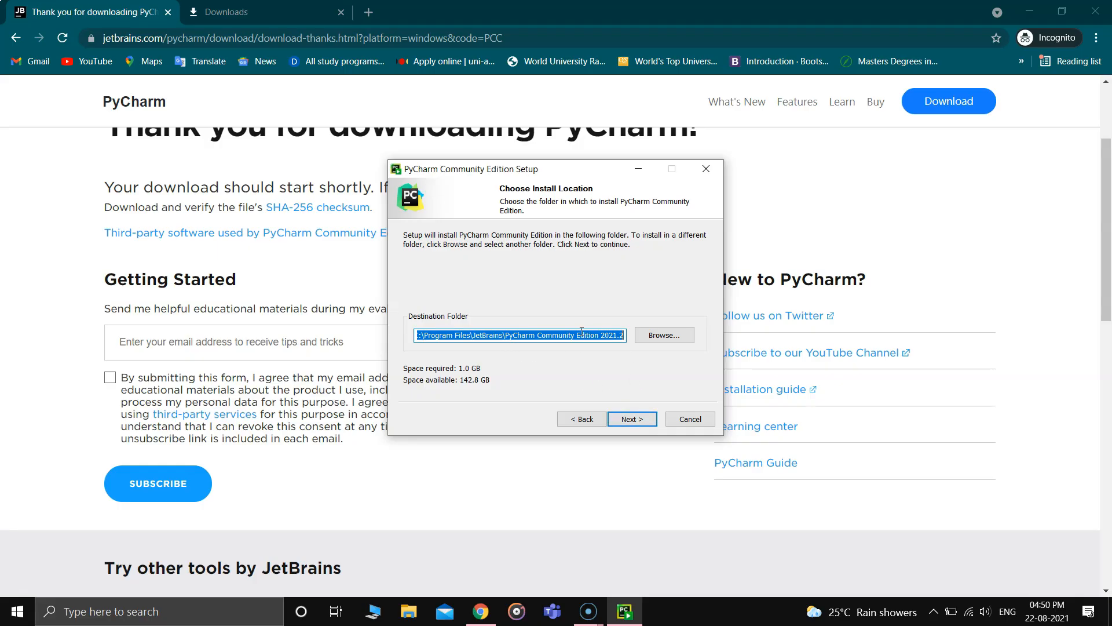
pyautogui.click(641, 421)
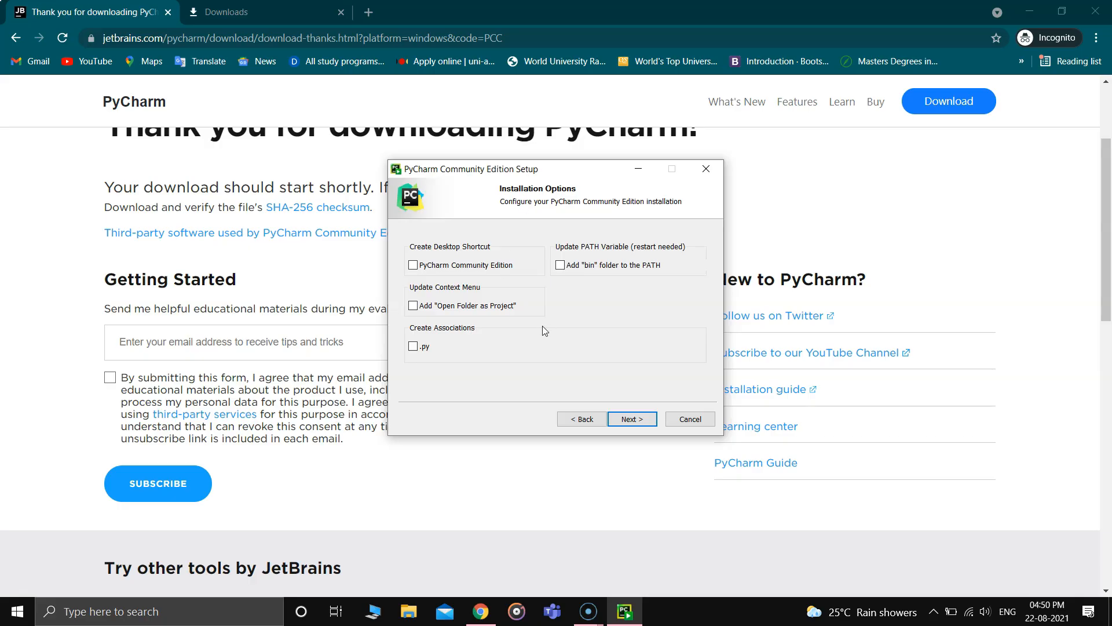
pyautogui.click(413, 347)
pyautogui.click(413, 266)
pyautogui.click(560, 265)
pyautogui.click(560, 266)
pyautogui.click(560, 266)
pyautogui.click(630, 420)
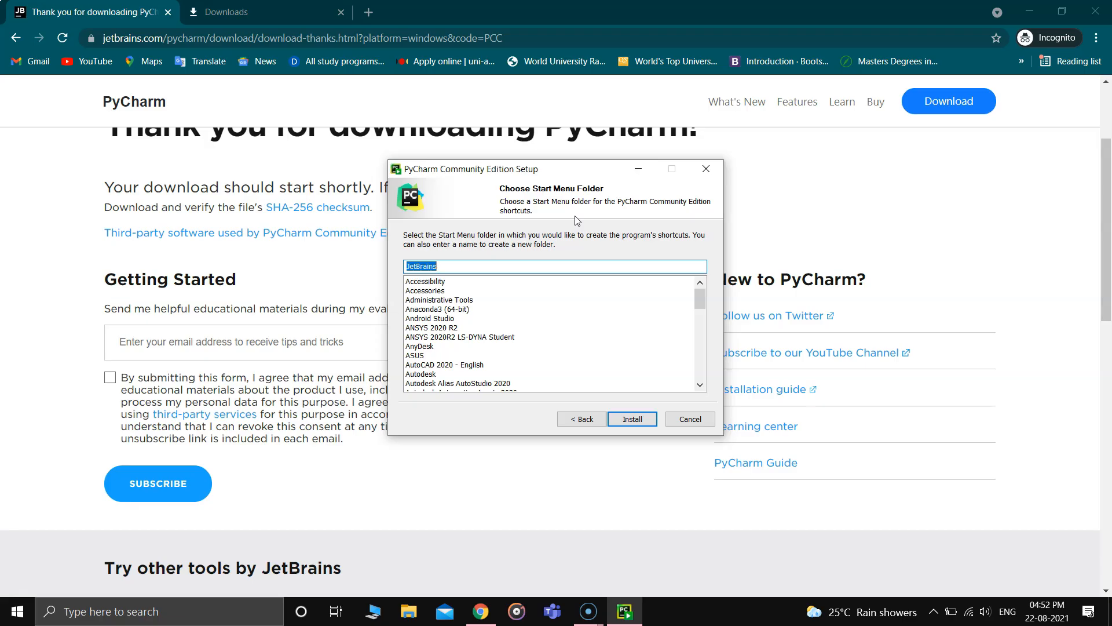
# Install PyCharm Community Edition with the JetBrains Start Menu folder and finish setup with the manual reboot option
pyautogui.click(635, 418)
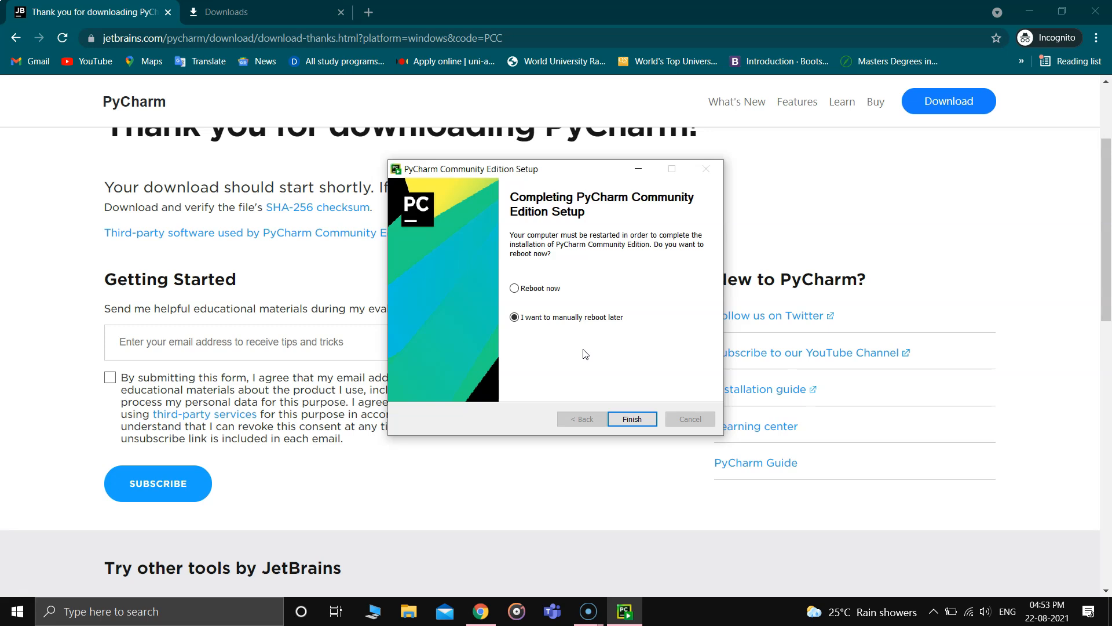
pyautogui.click(629, 420)
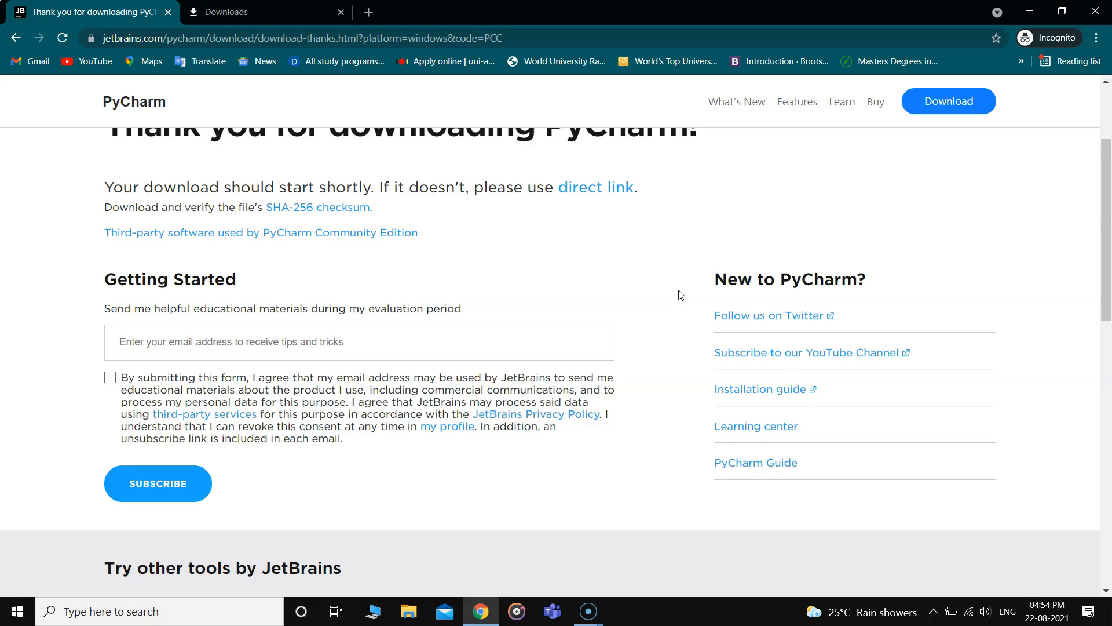
# Launch PyCharm Community Edition from the desktop and accept its user agreement
pyautogui.click(482, 612)
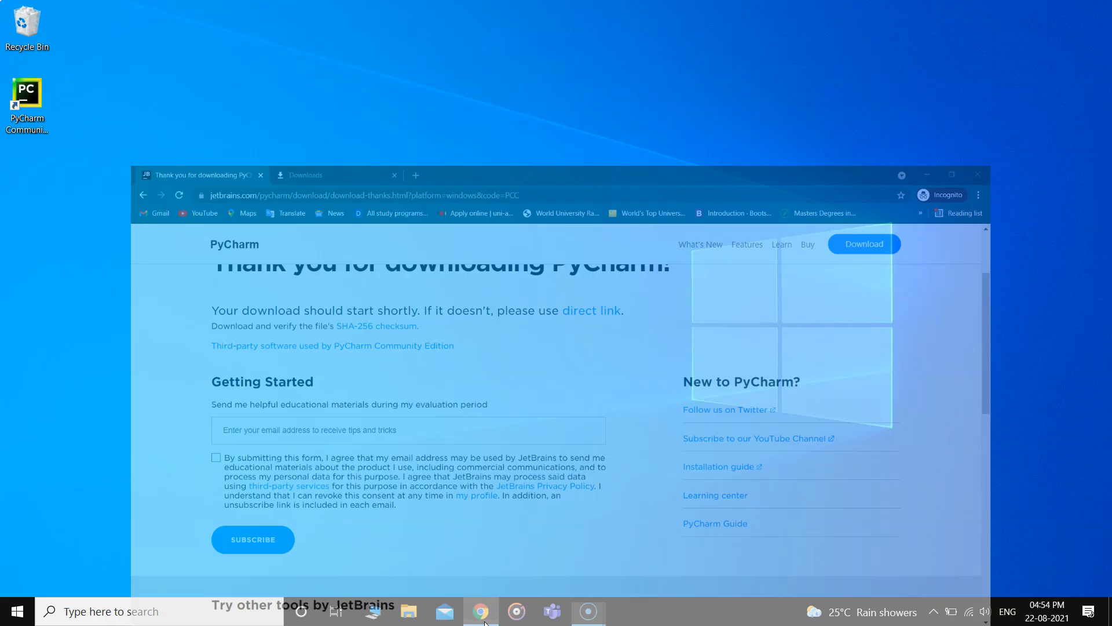
pyautogui.doubleClick(42, 103)
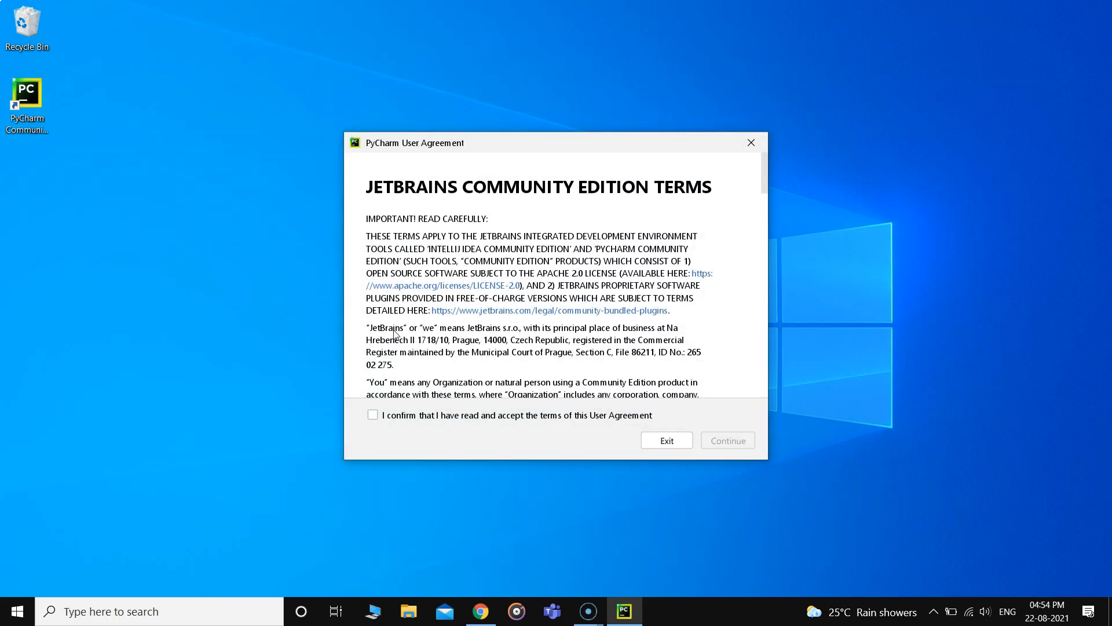
pyautogui.scroll(-15, 526, 292)
pyautogui.click(372, 415)
pyautogui.click(724, 445)
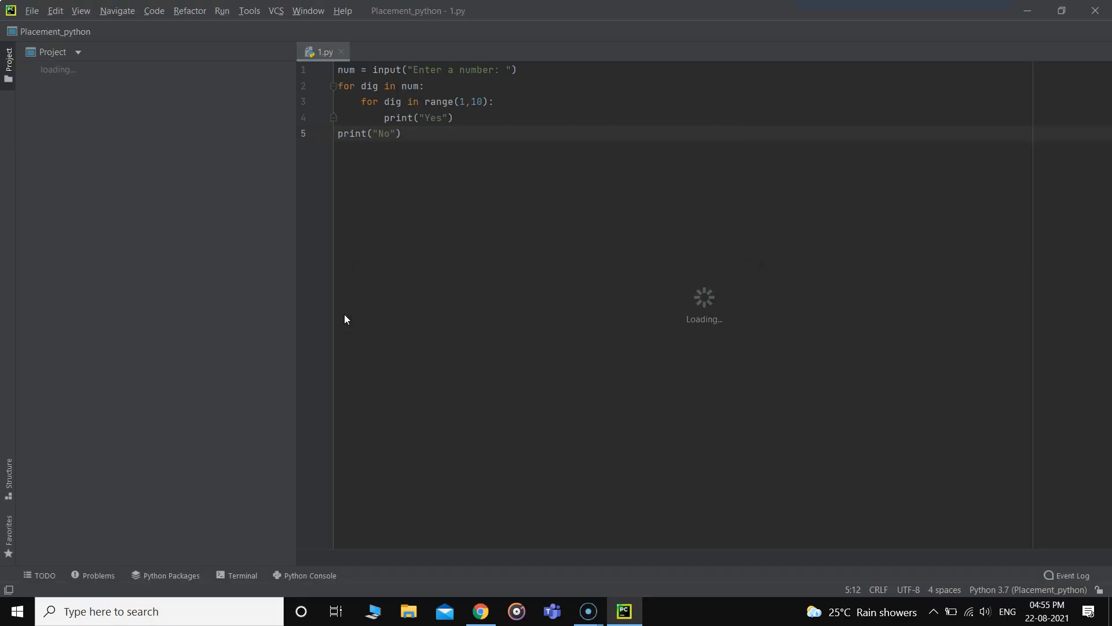
pyautogui.click(718, 406)
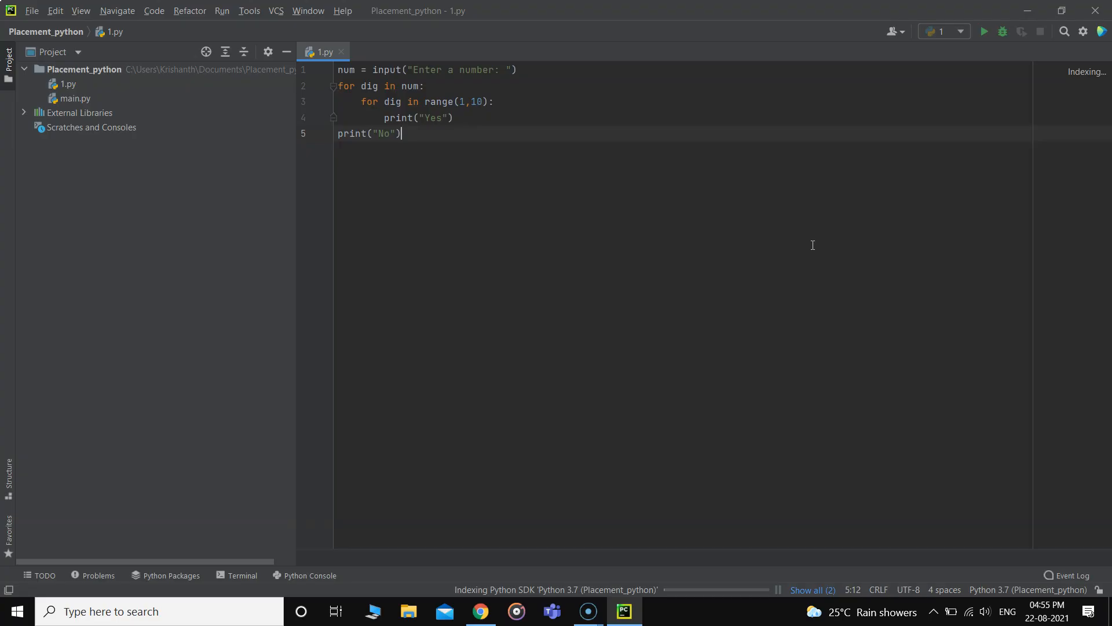
# Exit PyCharm, stopping its background tasks, and launch it again from the desktop
pyautogui.click(1106, 12)
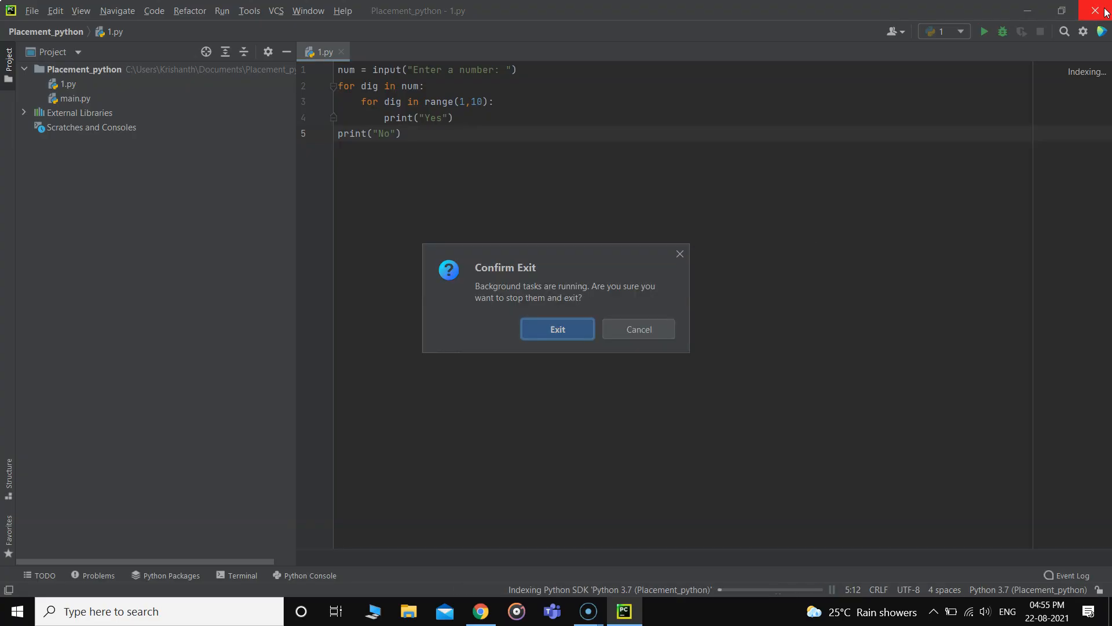
pyautogui.click(576, 325)
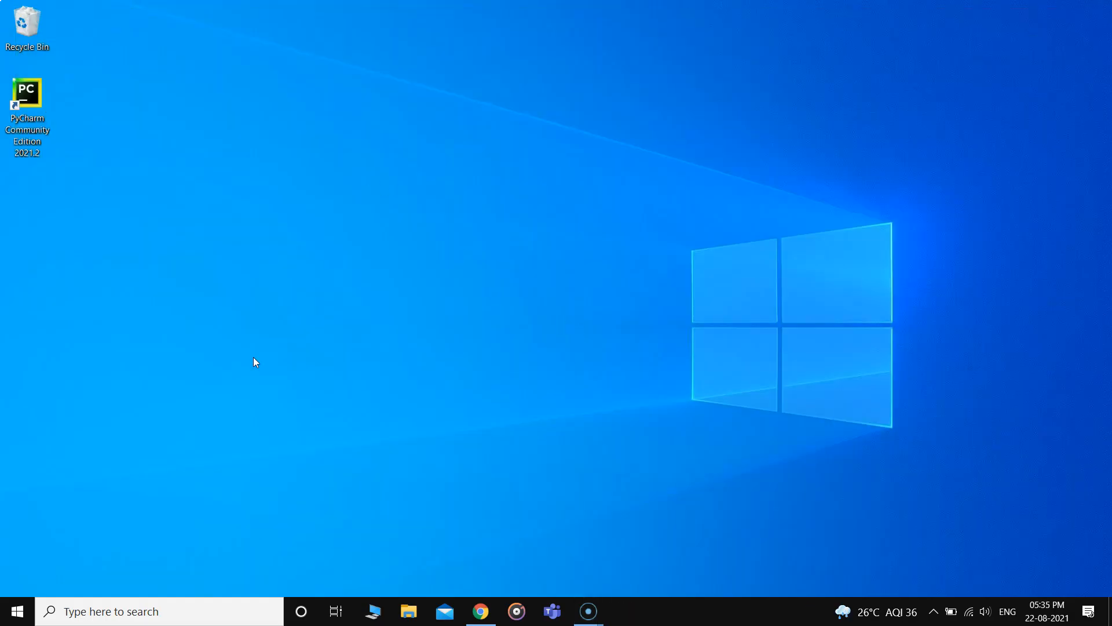
pyautogui.doubleClick(35, 96)
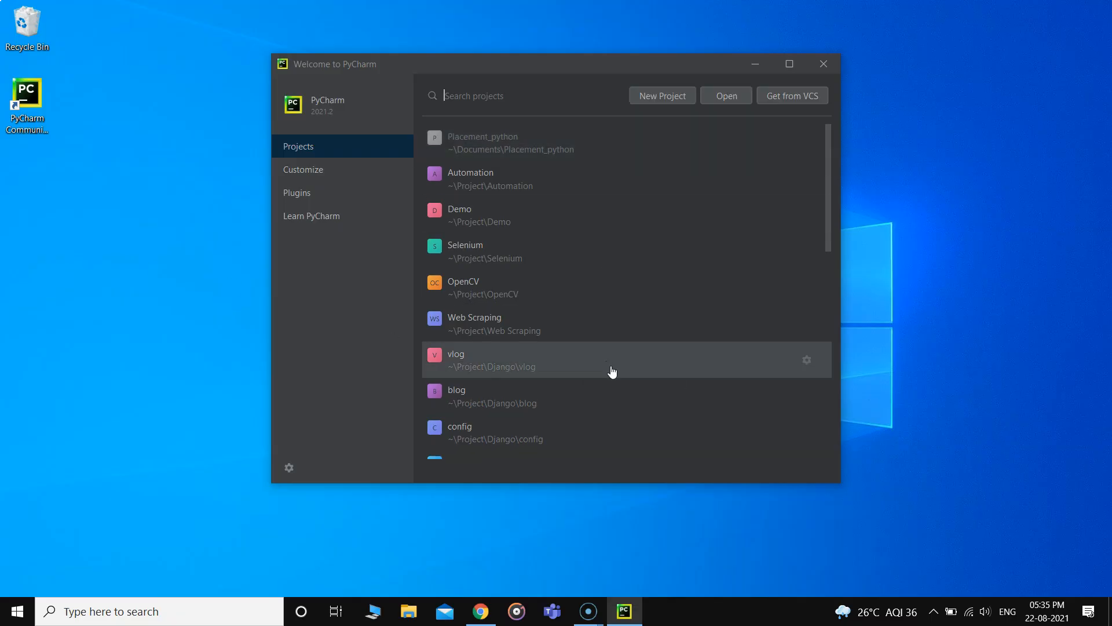
# Look over the recent projects and the Customize, Plugins and Learn PyCharm pages, then return to the projects list
pyautogui.scroll(-5, 611, 372)
pyautogui.scroll(5, 611, 373)
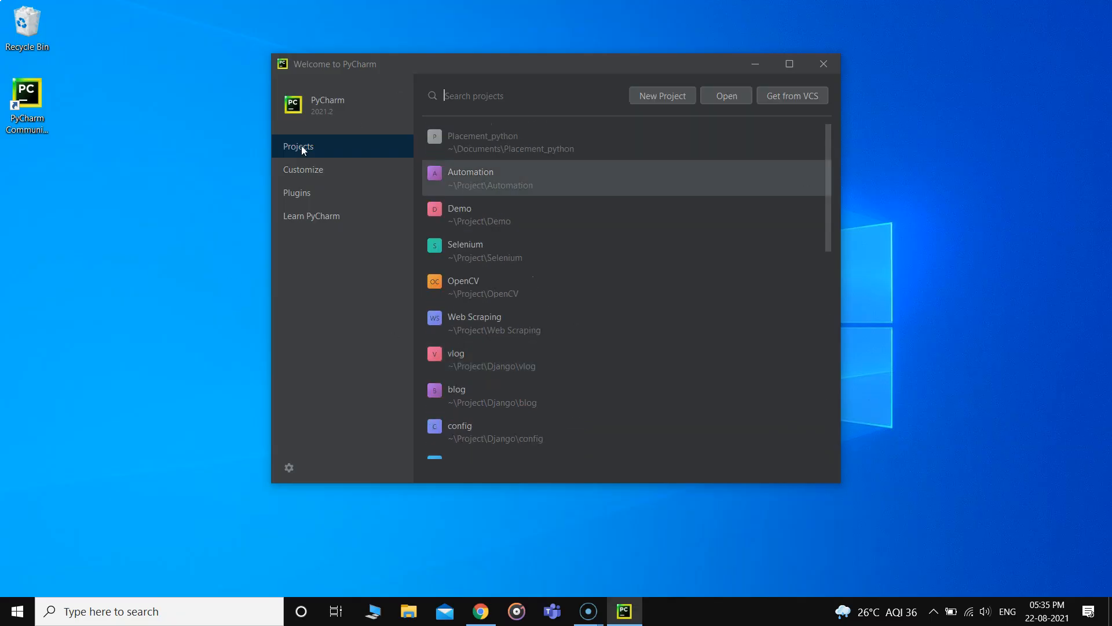
pyautogui.click(301, 174)
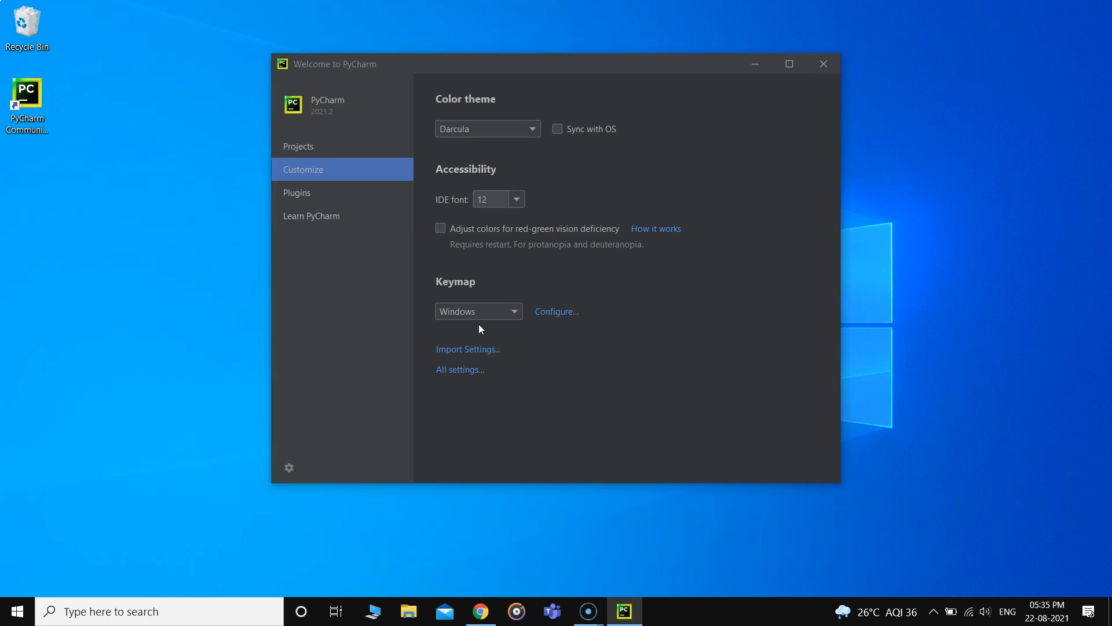
pyautogui.click(325, 195)
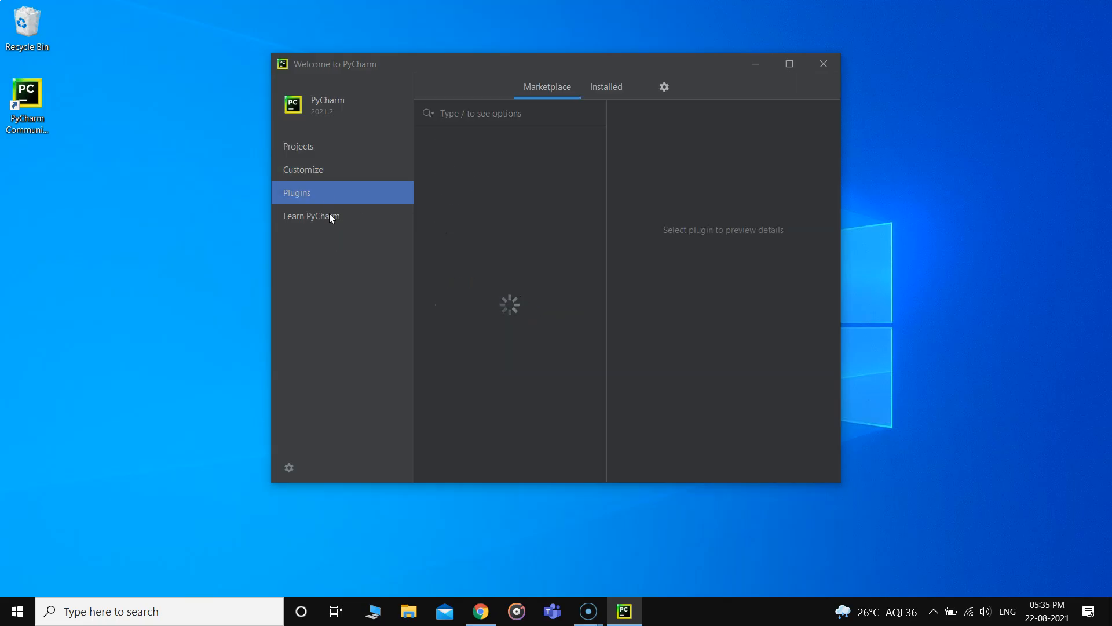
pyautogui.click(330, 215)
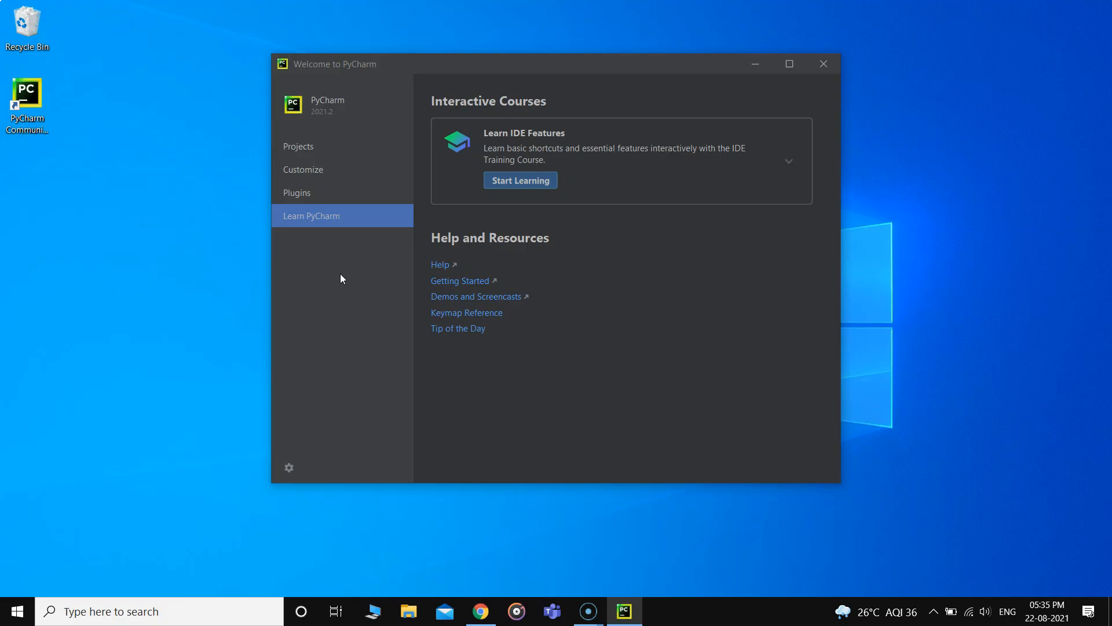
pyautogui.click(313, 144)
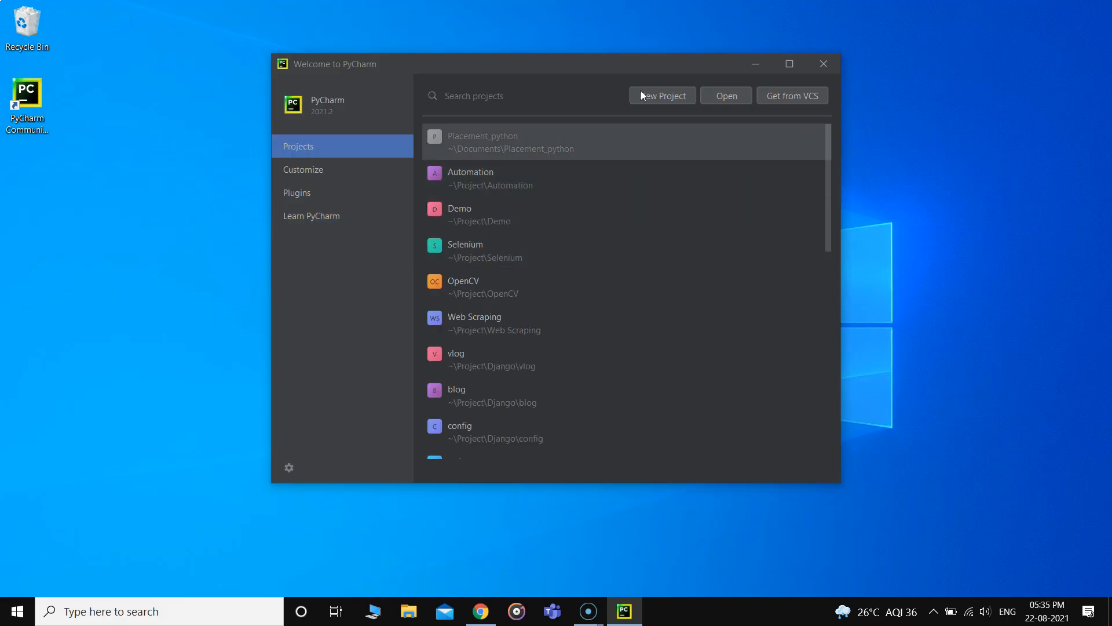
# Start a new project and view the available environment types, keeping Virtualenv for the new environment
pyautogui.click(659, 95)
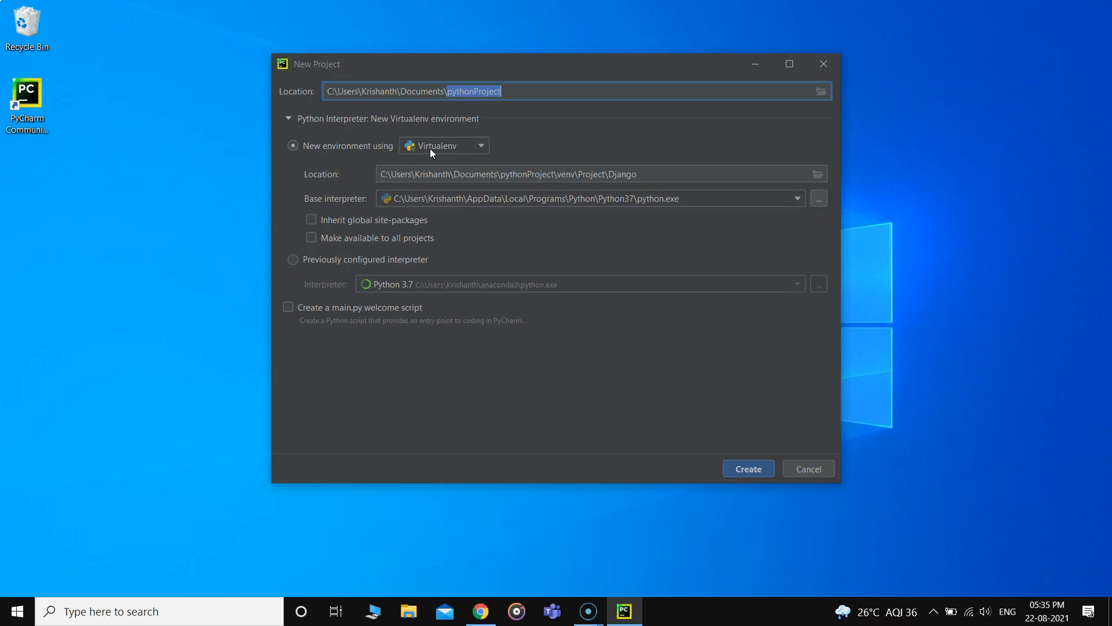
pyautogui.click(480, 145)
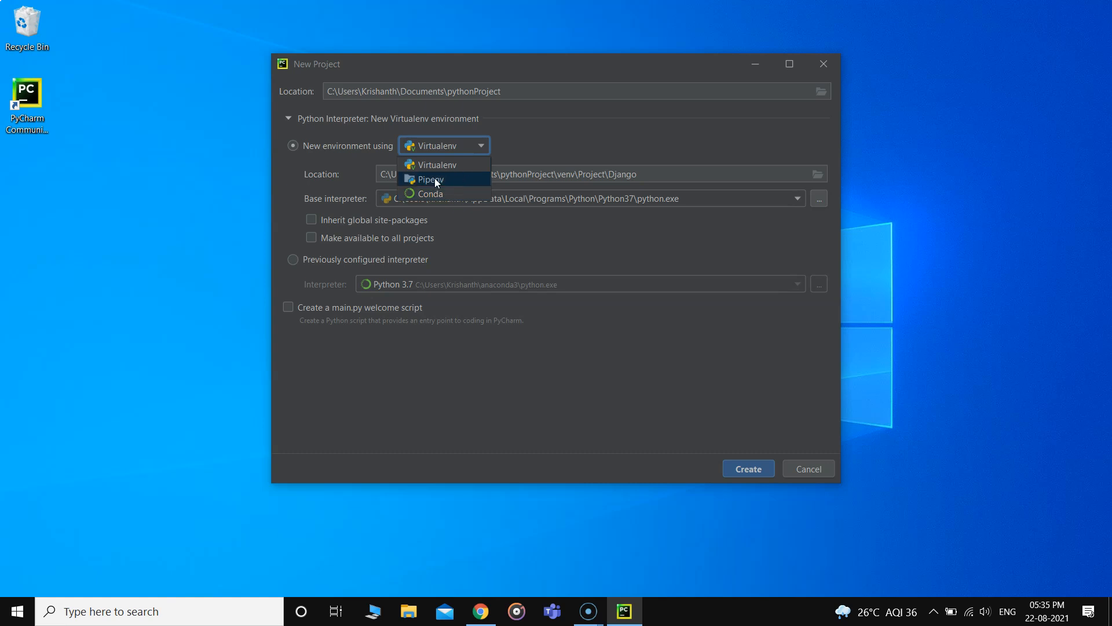
pyautogui.click(519, 142)
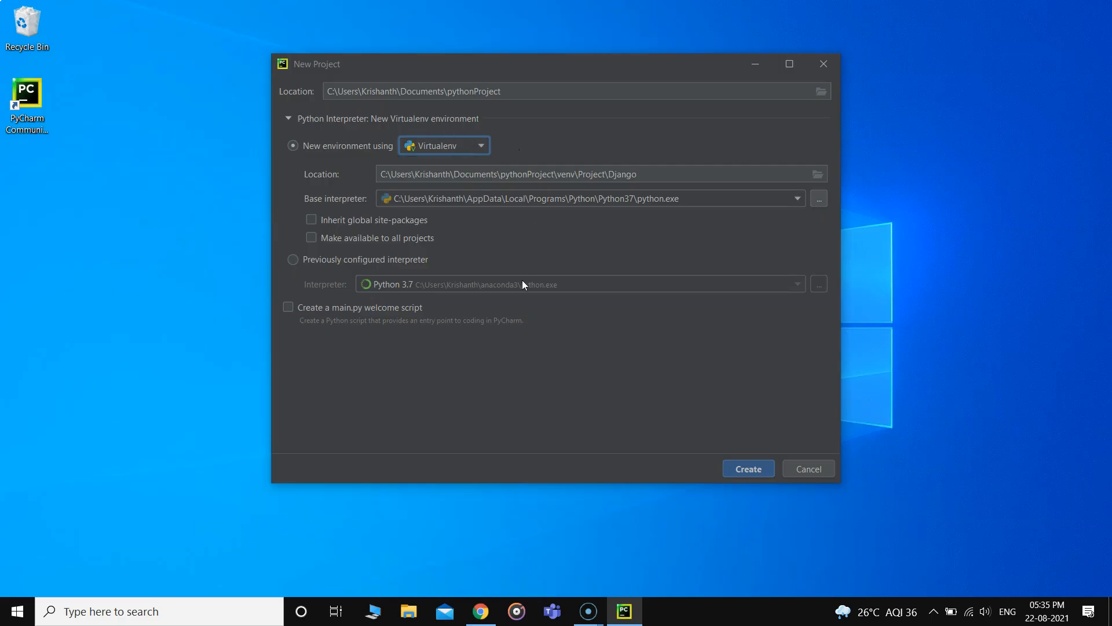
pyautogui.click(452, 141)
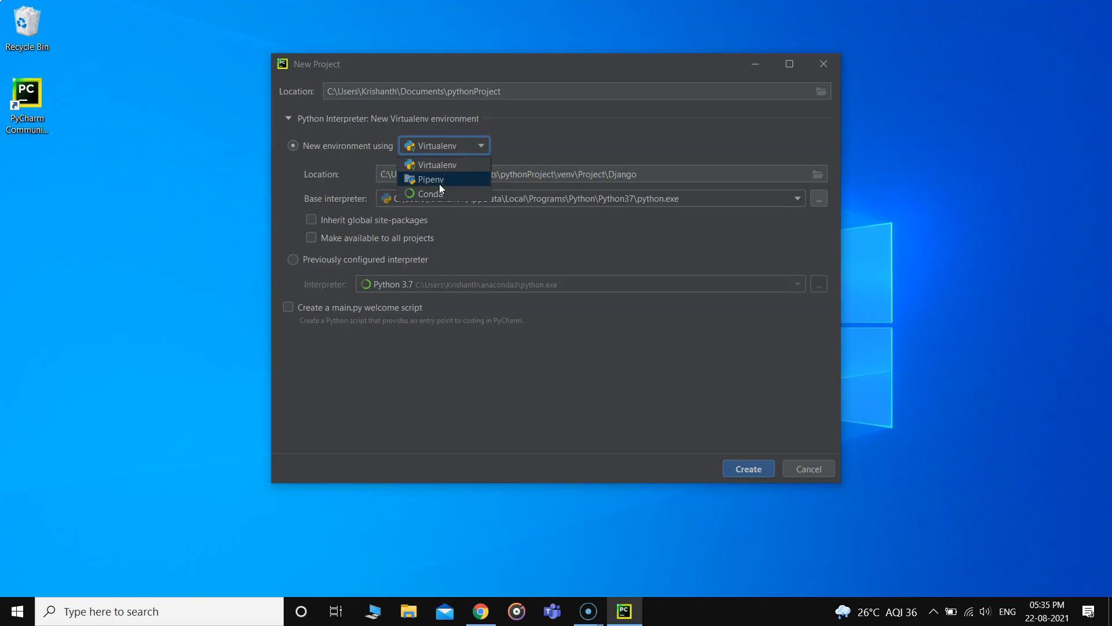
pyautogui.click(533, 140)
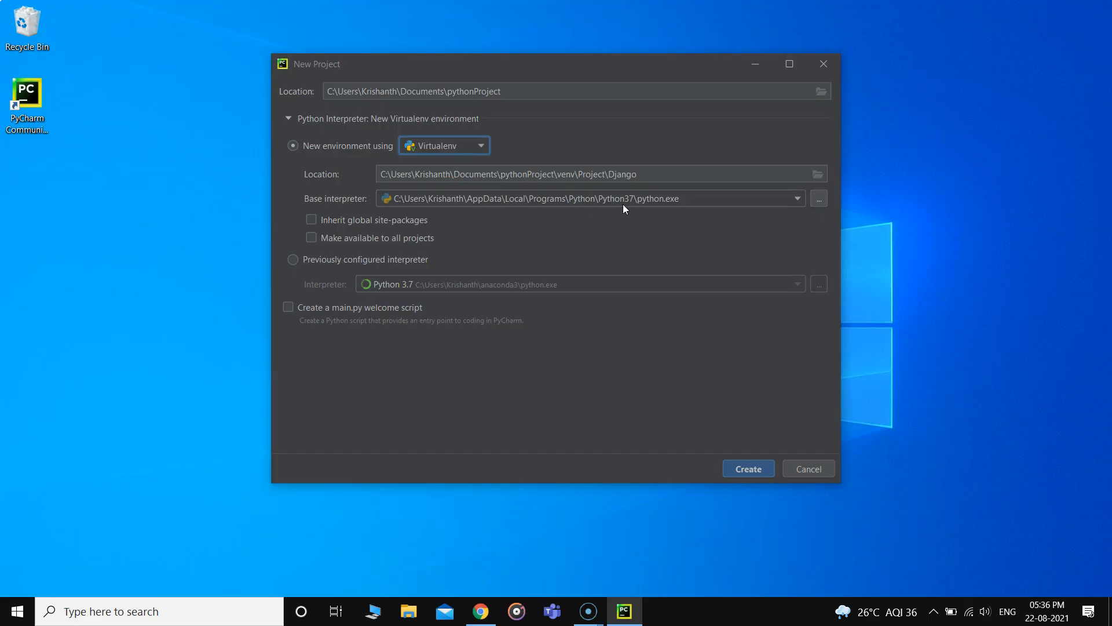
# Set the base interpreter to the Python39 python.exe and create the project pythonProject
pyautogui.click(700, 198)
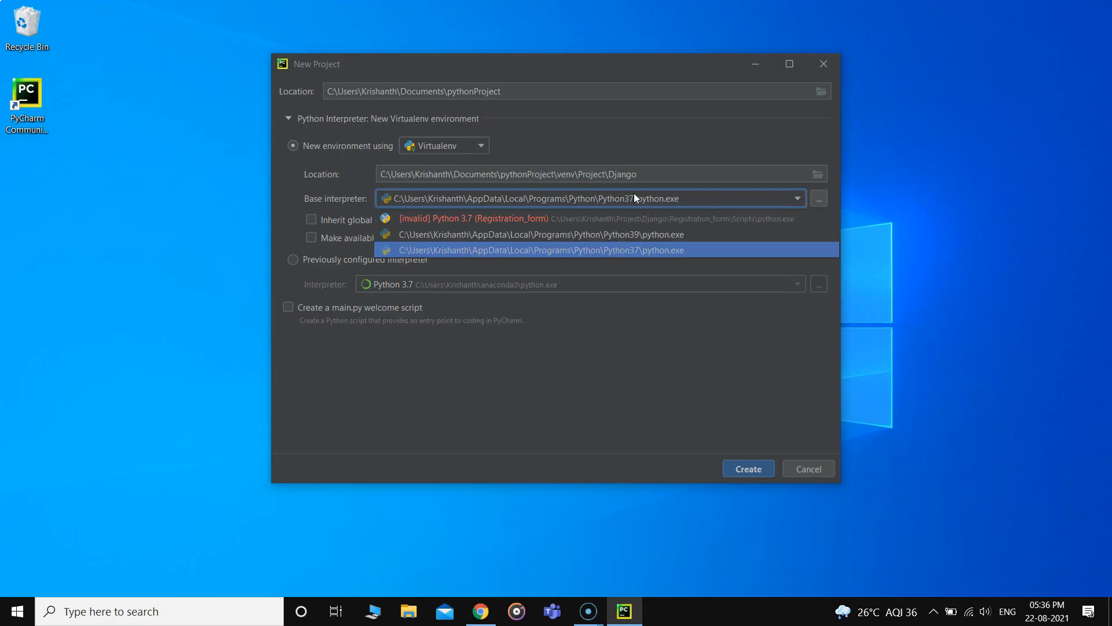
pyautogui.click(620, 234)
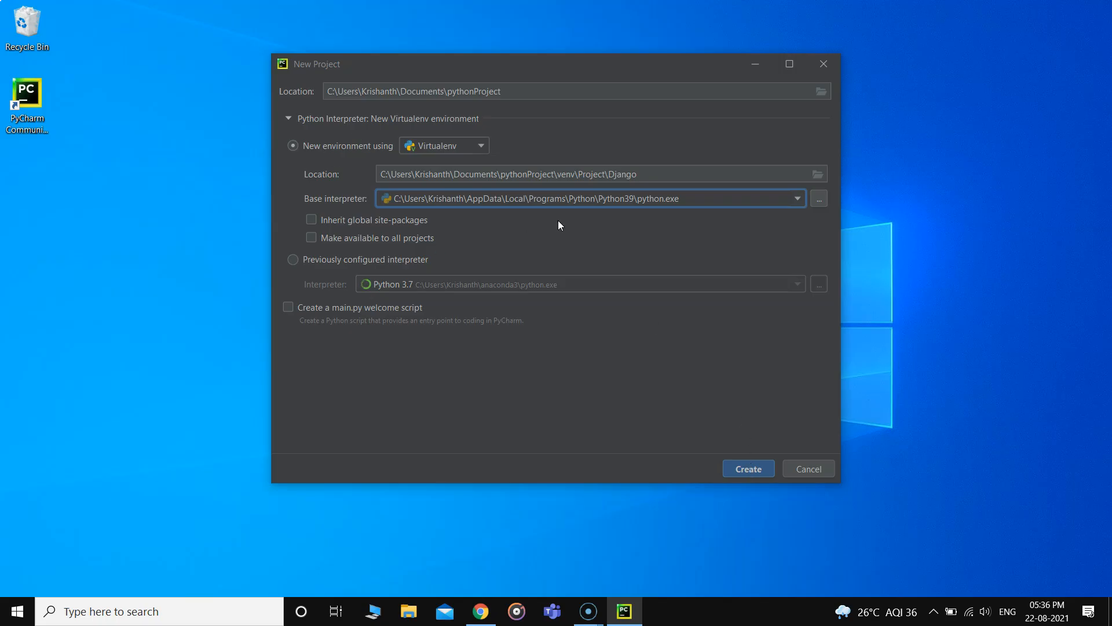
pyautogui.click(745, 471)
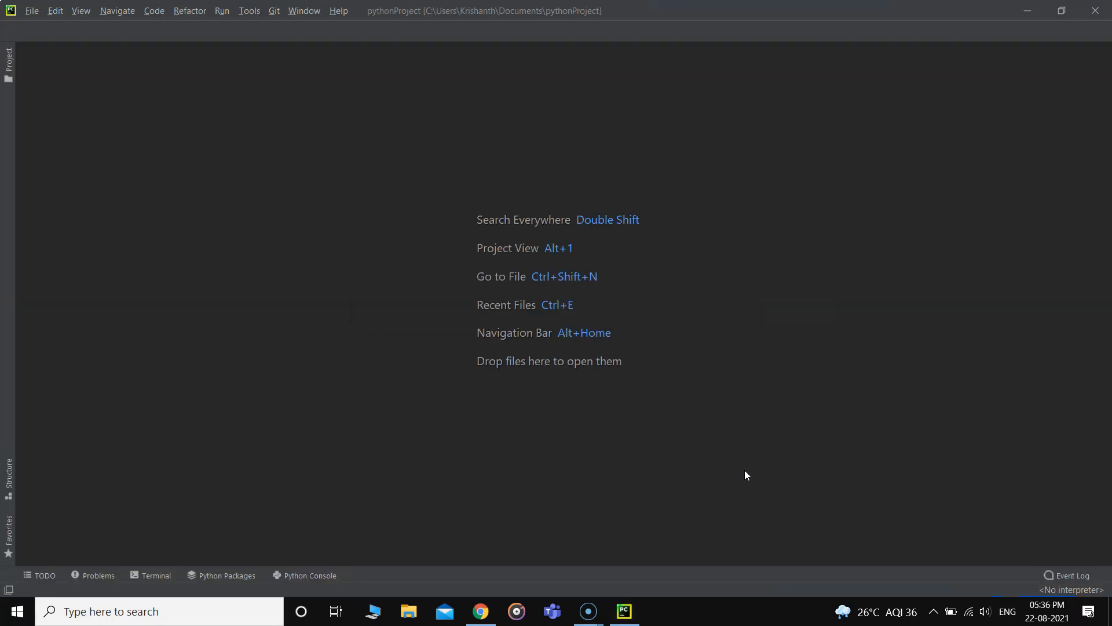